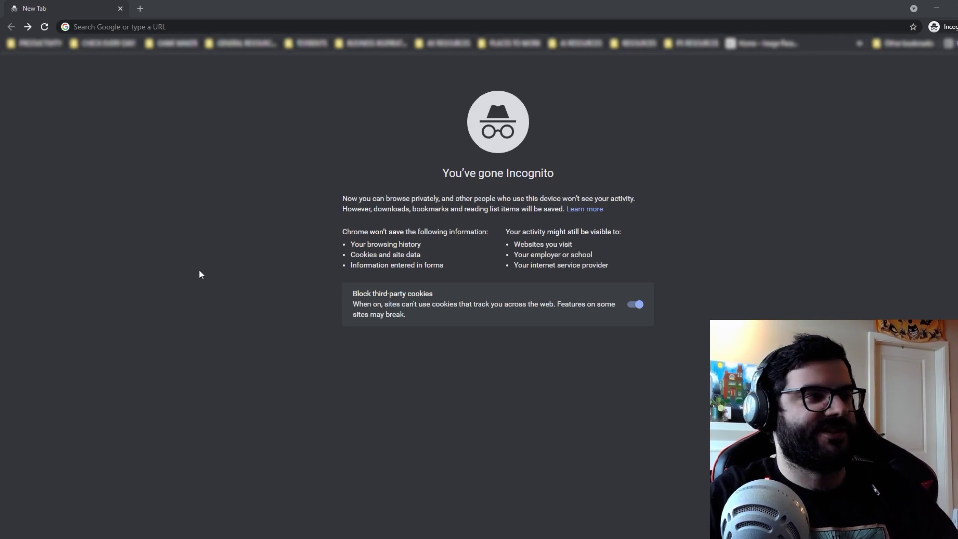
Search the web for 'dat texture wizard' and open the official Smashboards thread.
left_click(125, 28)
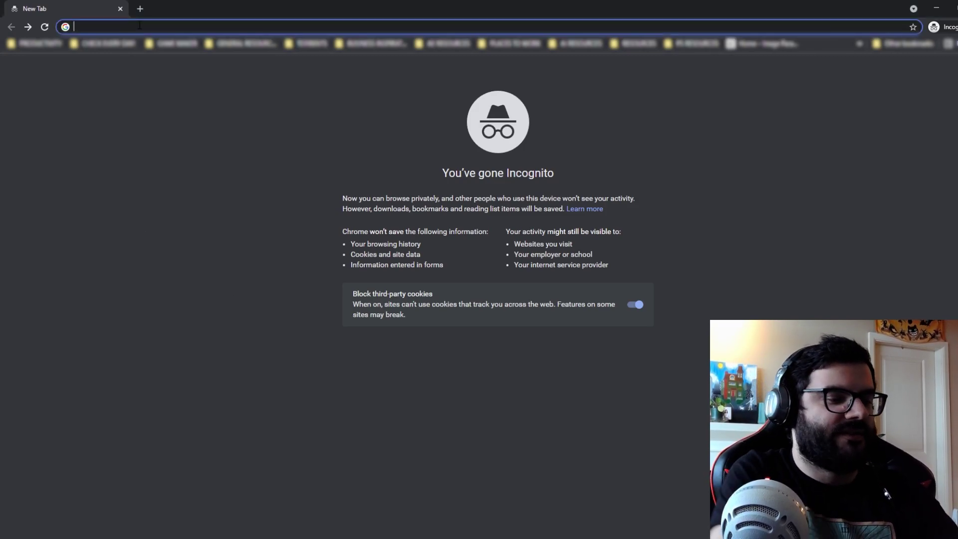
type("dat texture wizard")
key("Return")
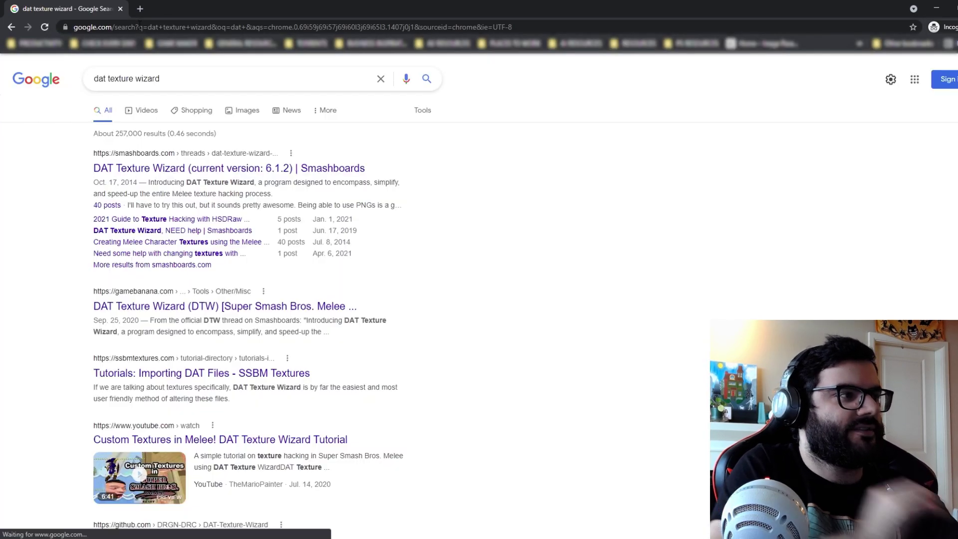
left_click(210, 170)
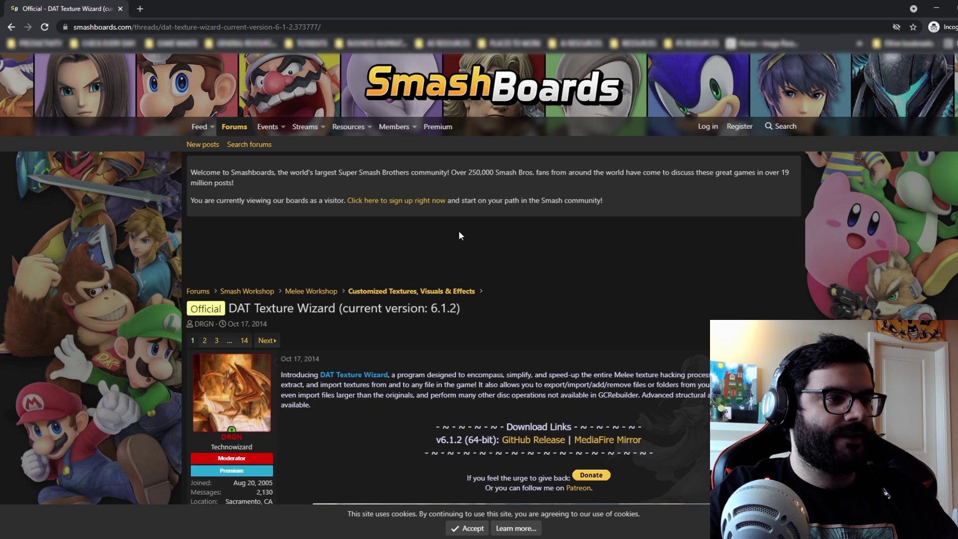
Download the v6.1.2 zip via the thread's GitHub Release link and open the download's menu.
scroll(502, 220, "down", 3)
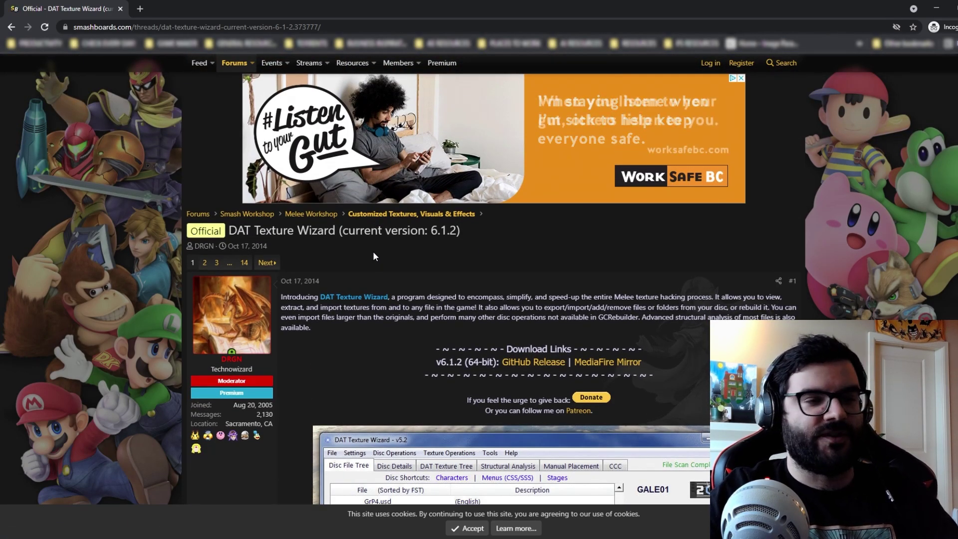
scroll(373, 250, "down", 8)
scroll(320, 243, "down", 5)
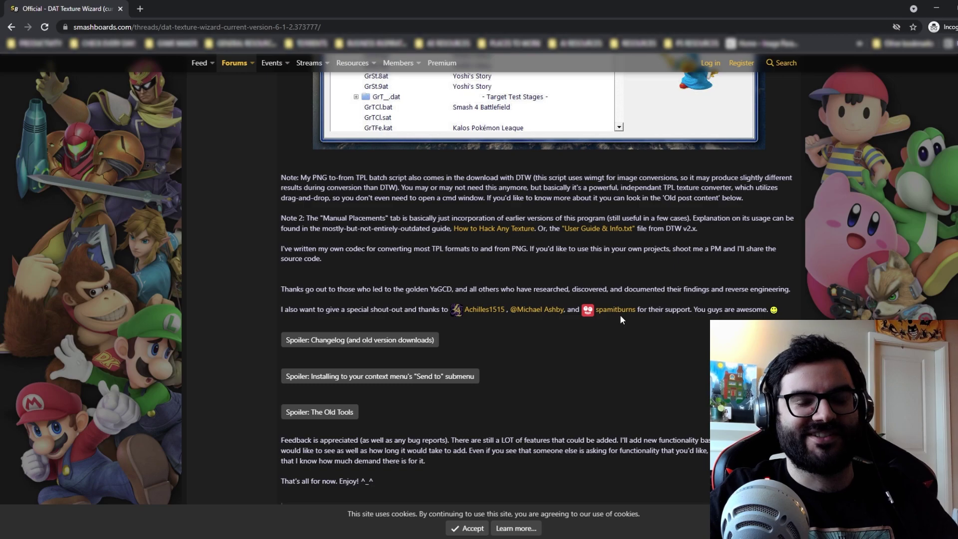
scroll(365, 341, "up", 10)
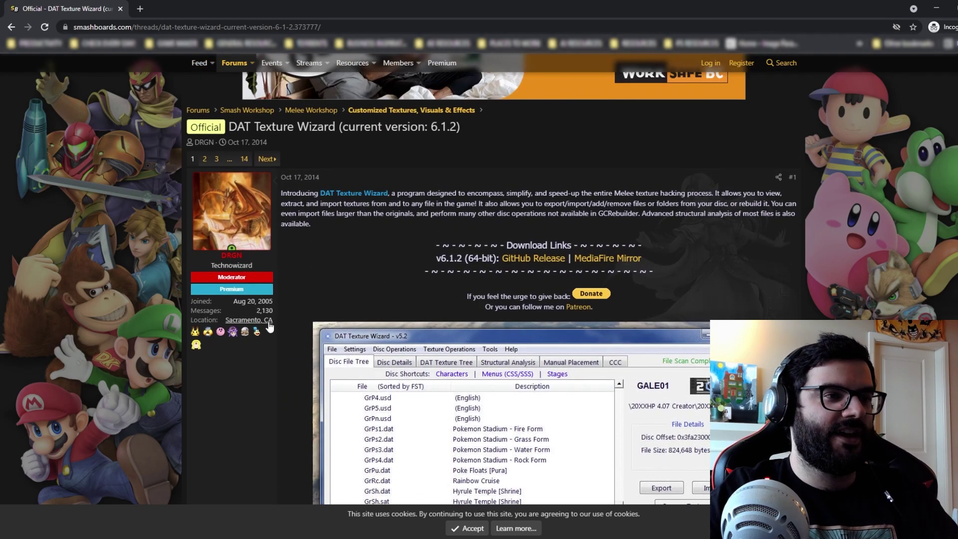
left_click(537, 263)
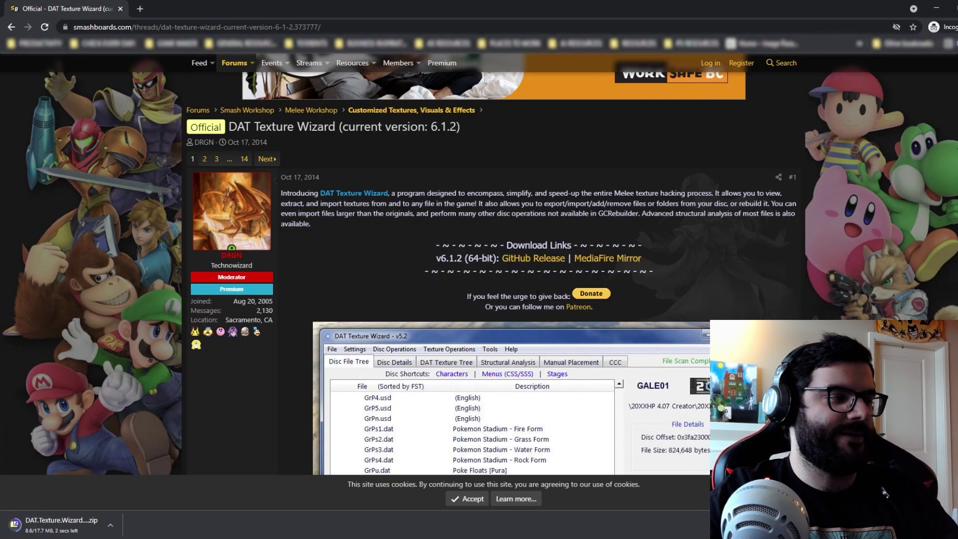
left_click(111, 527)
Open the downloaded zip in 7-Zip and extract the DAT Texture Wizard - v6.1.2 (x64) folder.
left_click(127, 492)
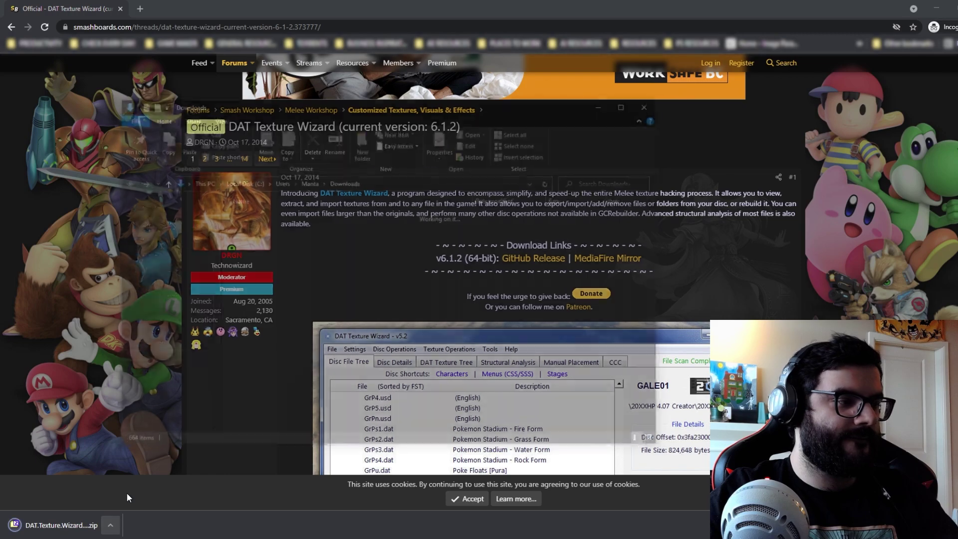
double_click(278, 229)
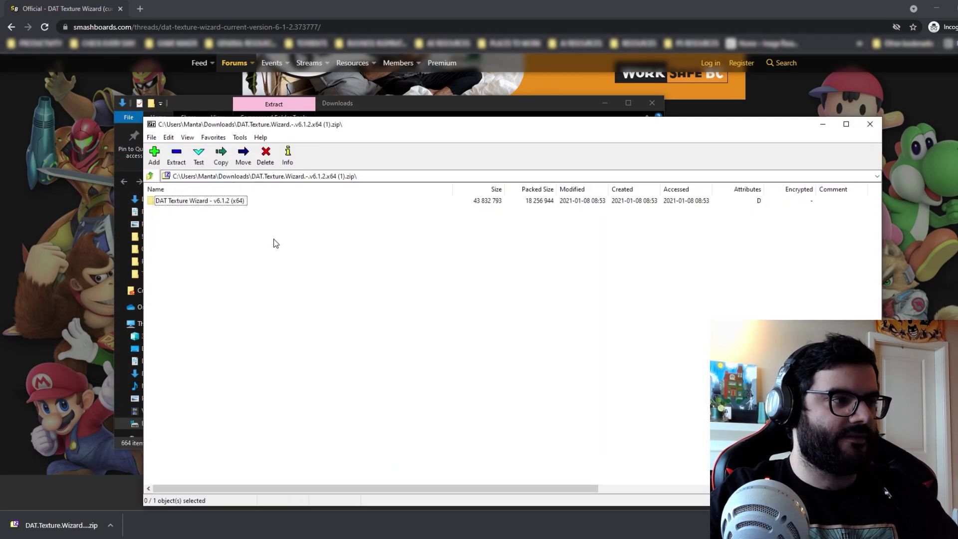
left_click(175, 206)
left_click(176, 154)
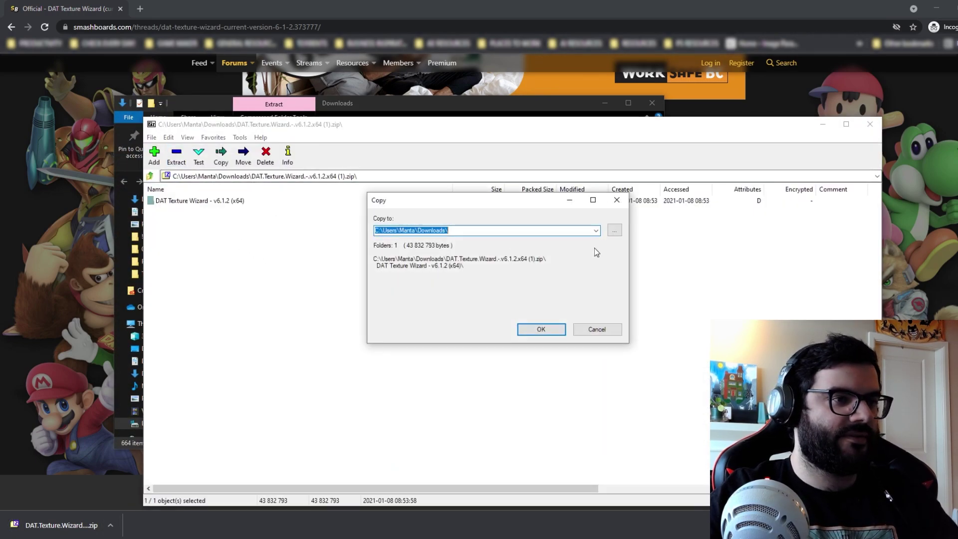
Extract it into Documents\! MELEE MODDING\! PROGRAMS, then close 7-Zip.
left_click(615, 231)
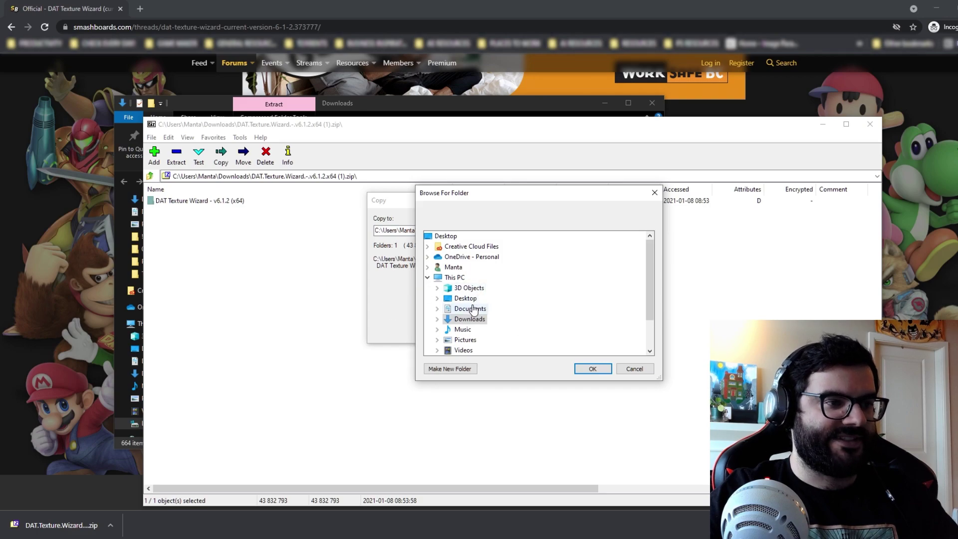
double_click(469, 311)
scroll(552, 281, "down", 3)
double_click(494, 270)
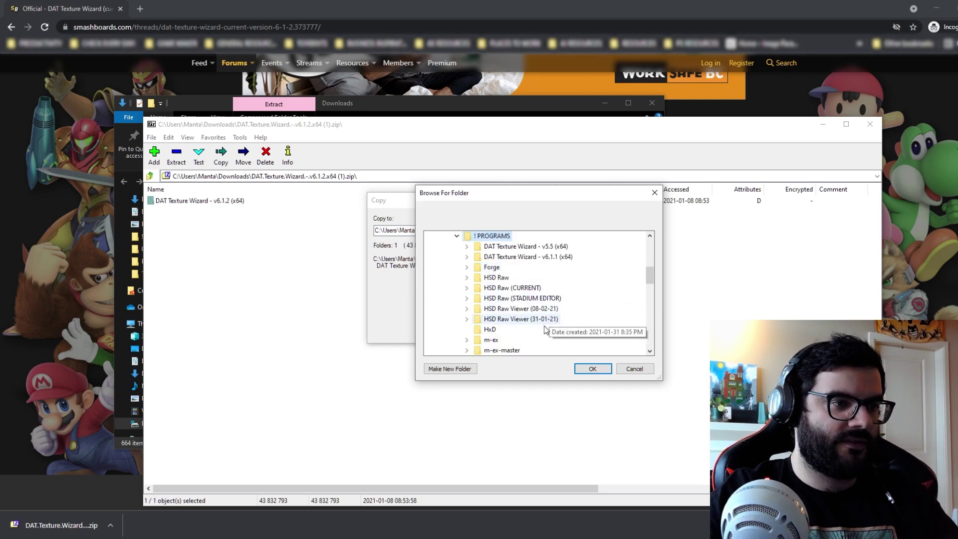
left_click(590, 370)
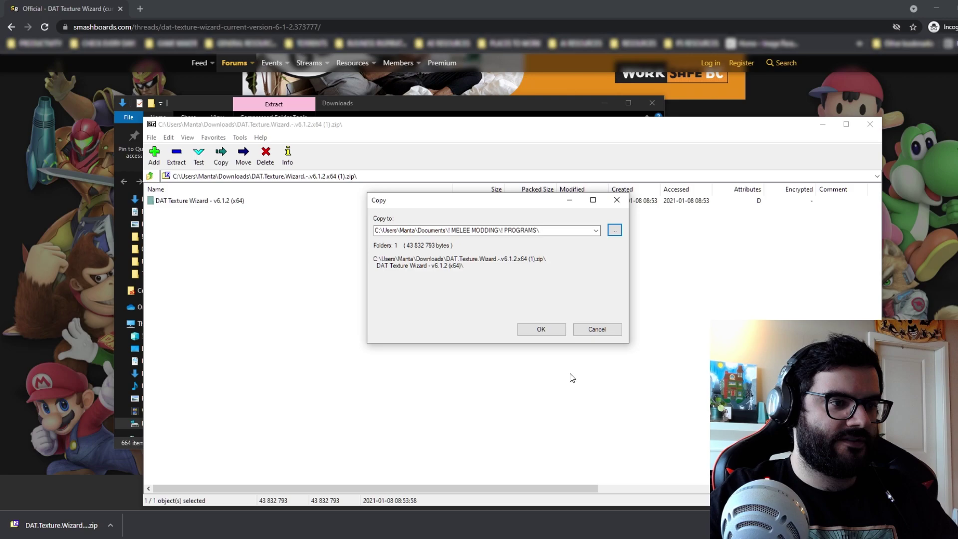
left_click(548, 330)
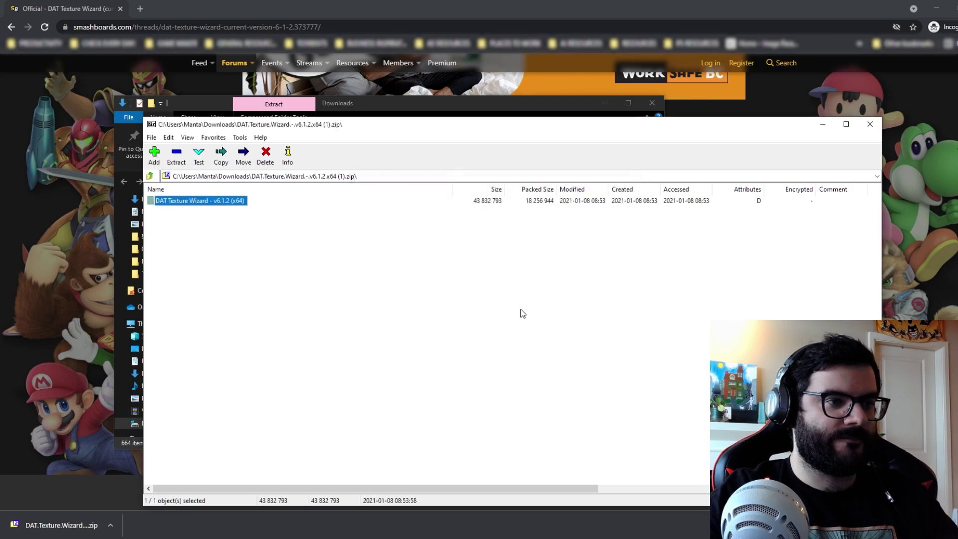
left_click(875, 134)
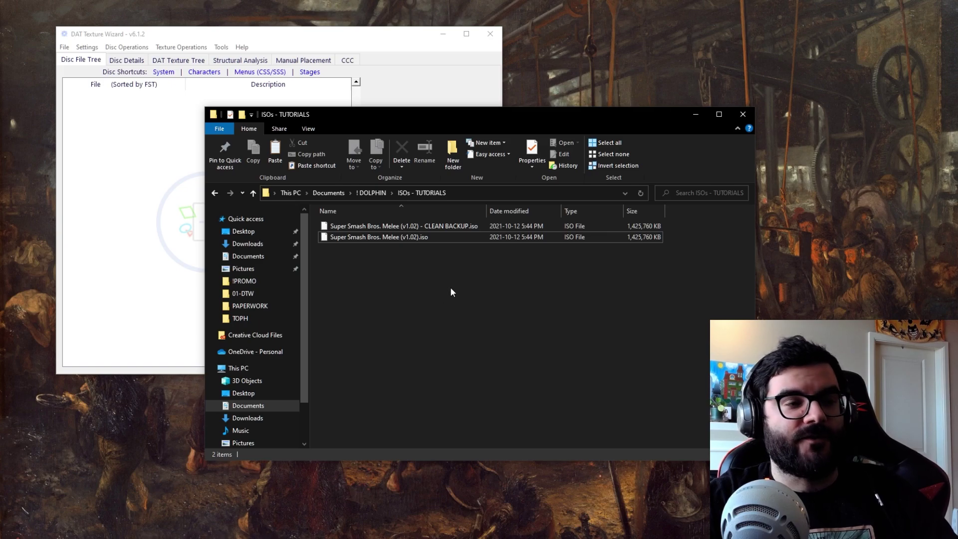
Drop the Melee v1.02 ISO into the program and select Falco's PlFcRe.dat under Characters.
left_click_drag(378, 235, 129, 162)
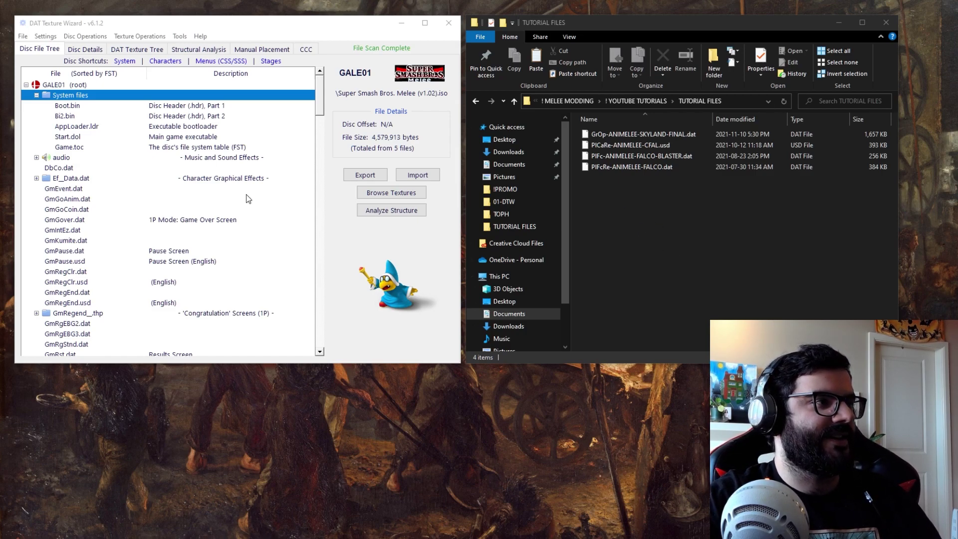
left_click(161, 62)
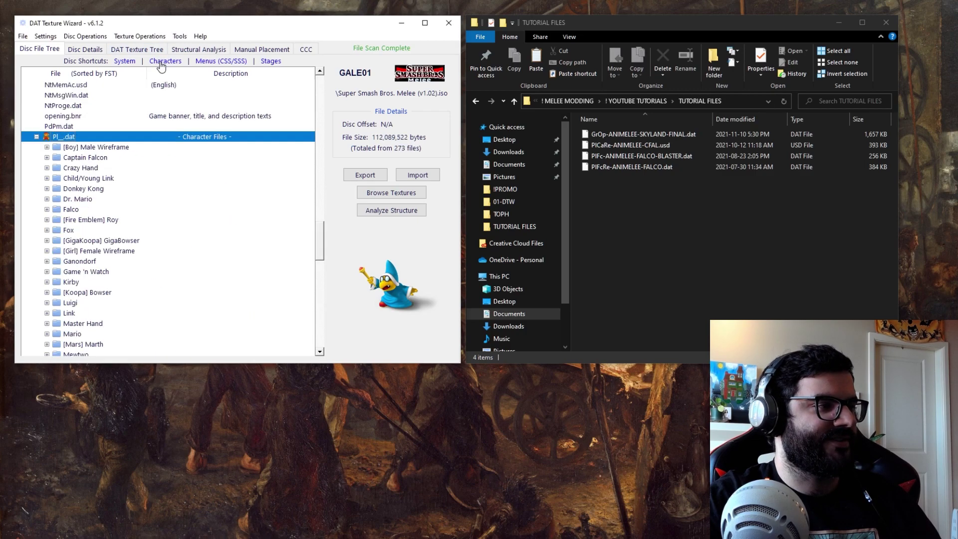
left_click(73, 210)
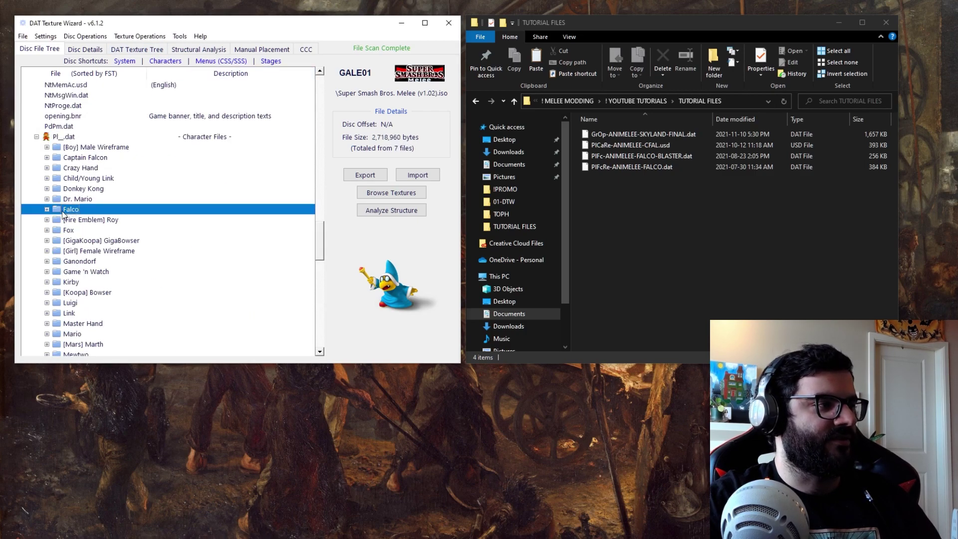
left_click(47, 210)
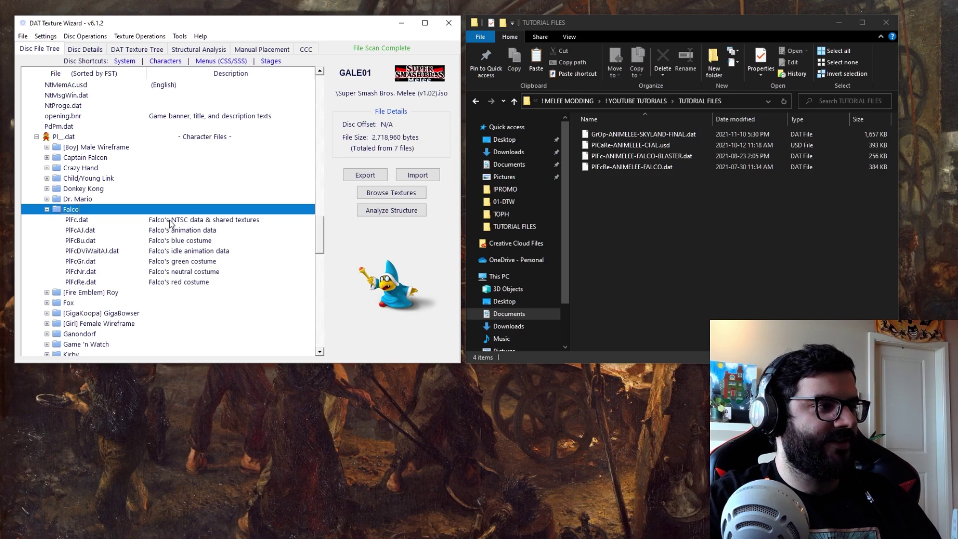
left_click(180, 283)
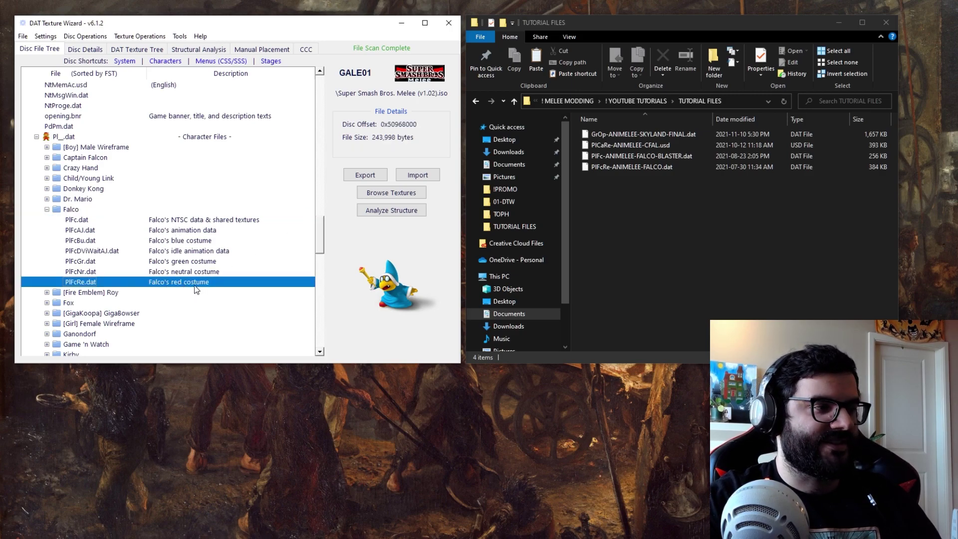
Import PlFcRe-ANIMELEE-FALCO.dat from TUTORIAL FILES as the replacement for PlFcRe.dat.
left_click(418, 176)
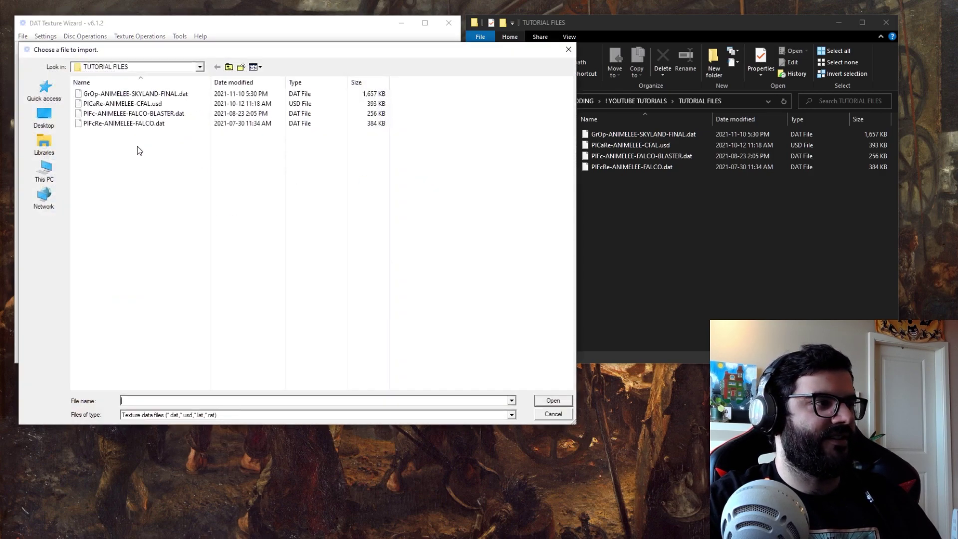
left_click(120, 123)
left_click_drag(115, 49, 358, 66)
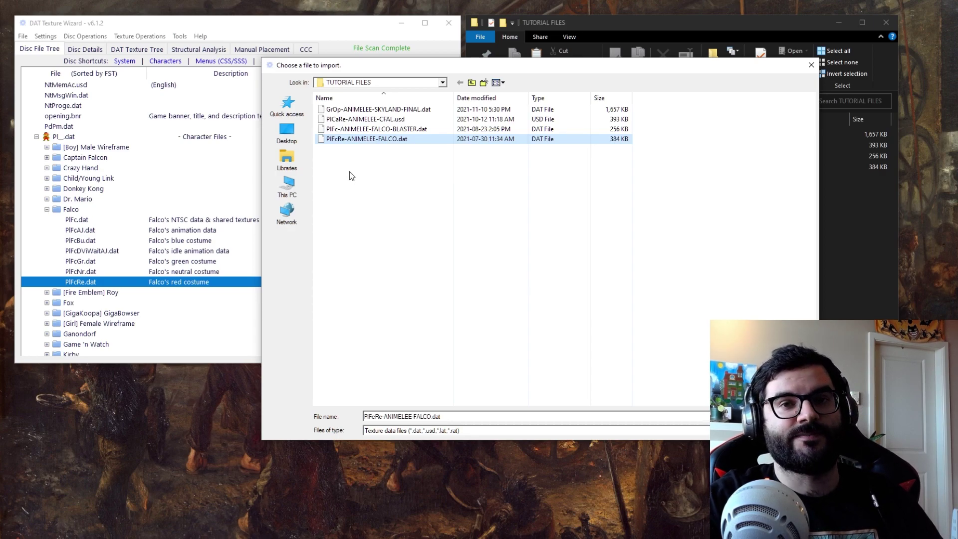
left_click(367, 140)
left_click(510, 252)
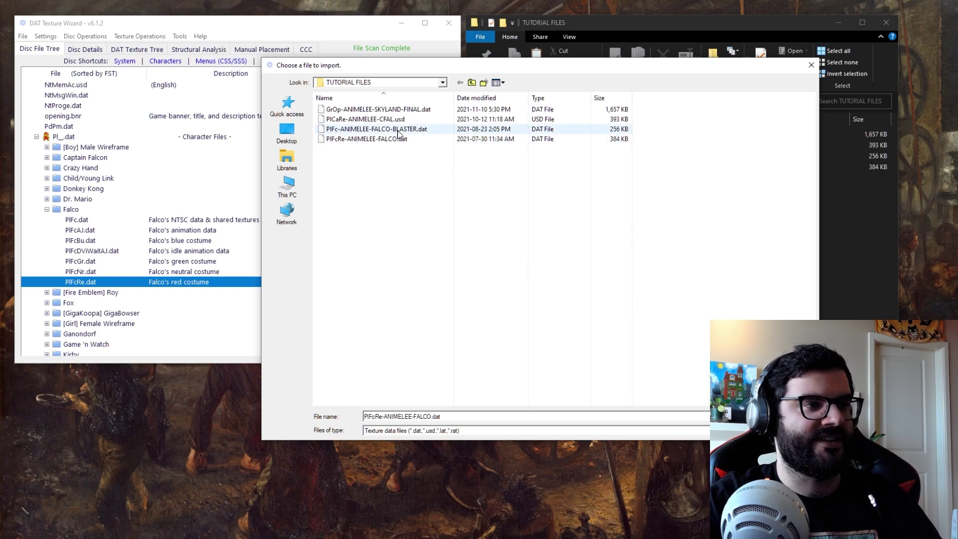
left_click(379, 139)
key("Return")
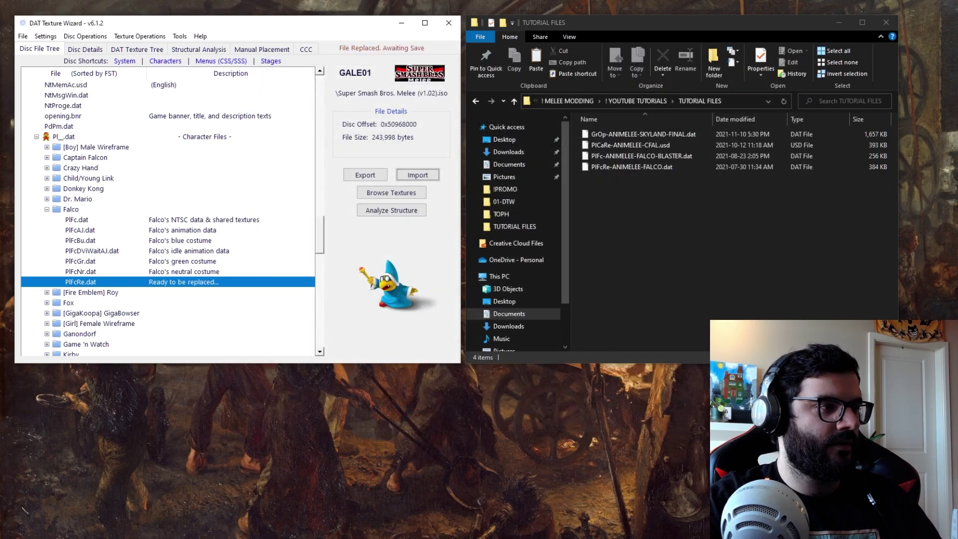
left_click(167, 272)
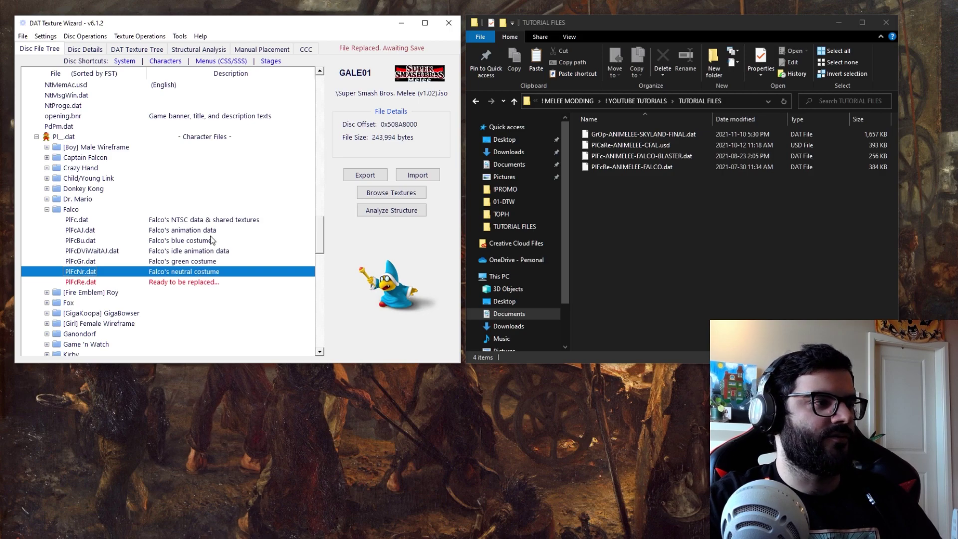
Import PlFc-ANIMELEE-FALCO-BLASTER.dat over Falco's shared data file PlFc.dat.
left_click(208, 221)
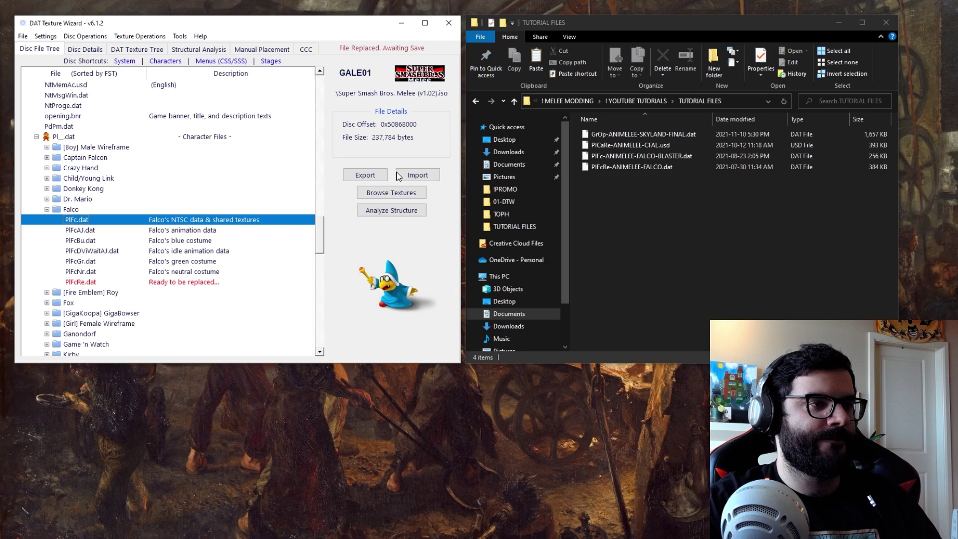
left_click(414, 176)
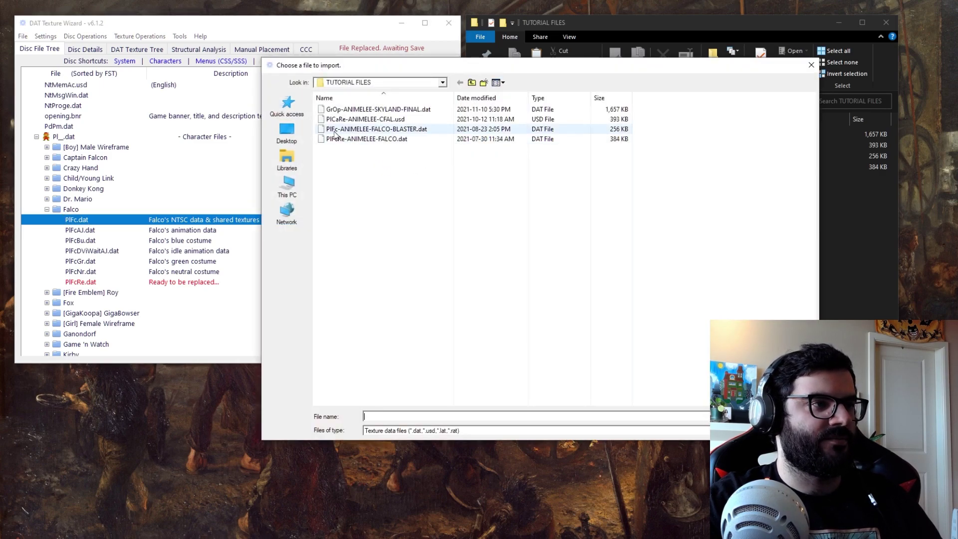
left_click(362, 129)
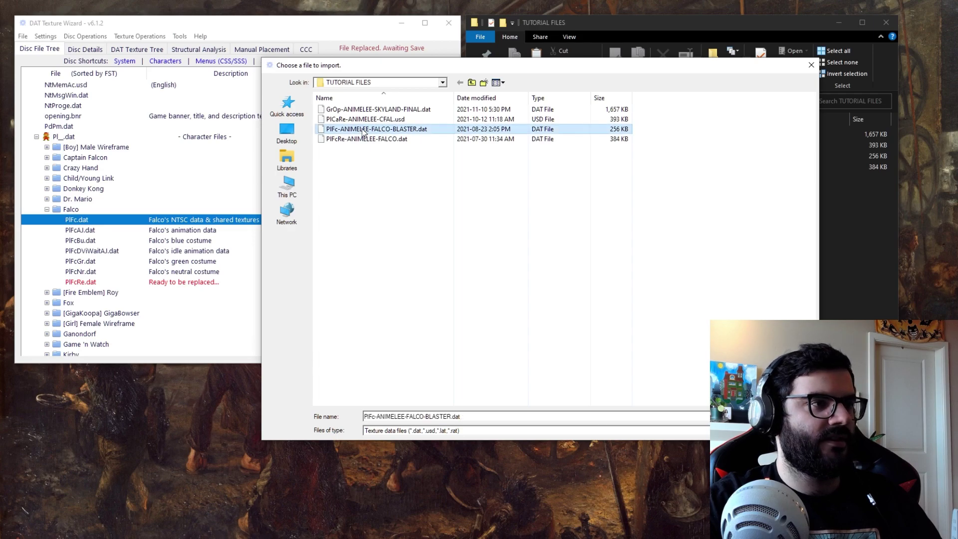
left_click(787, 416)
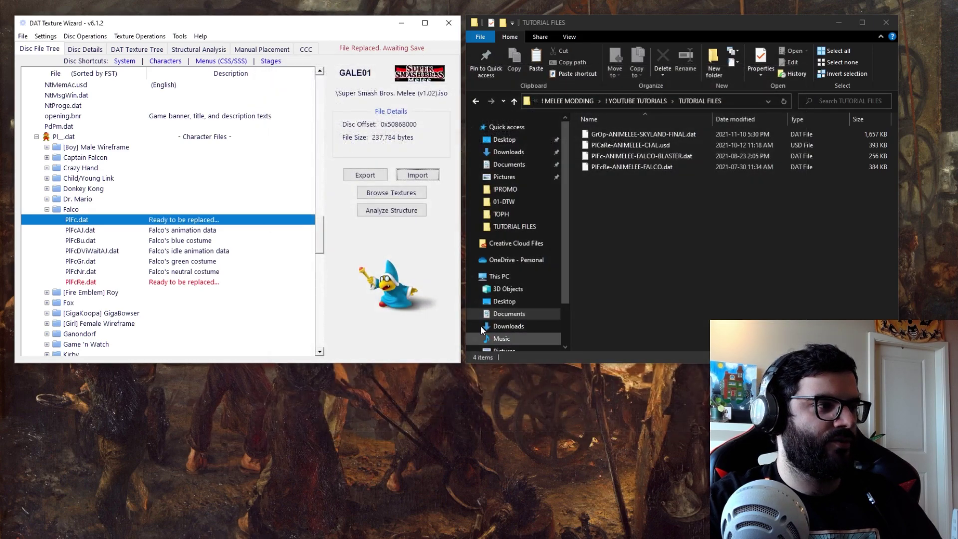
left_click(178, 231)
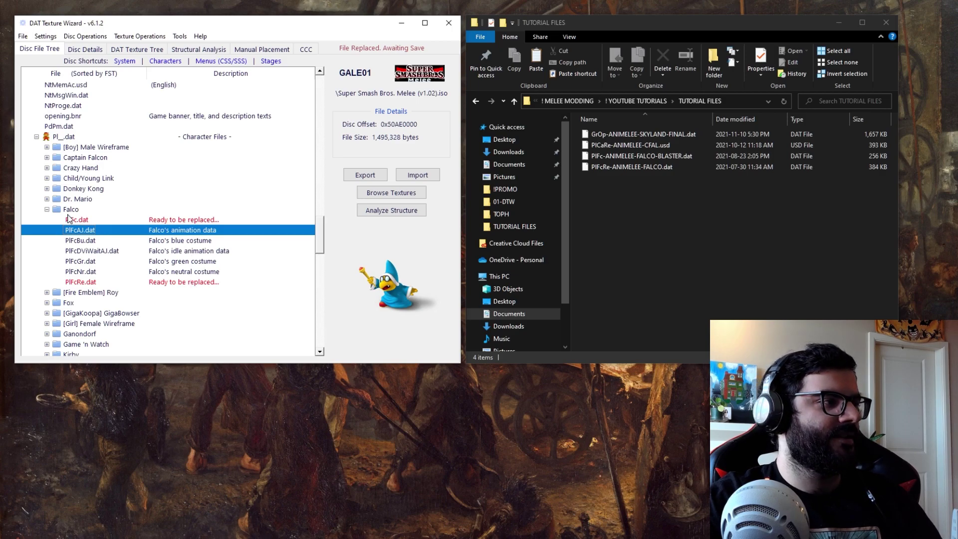
Under Captain Falcon, import PlCaRe-ANIMELEE-CFAL.usd over the red costume PlCaRe.usd.
left_click(47, 210)
left_click(47, 157)
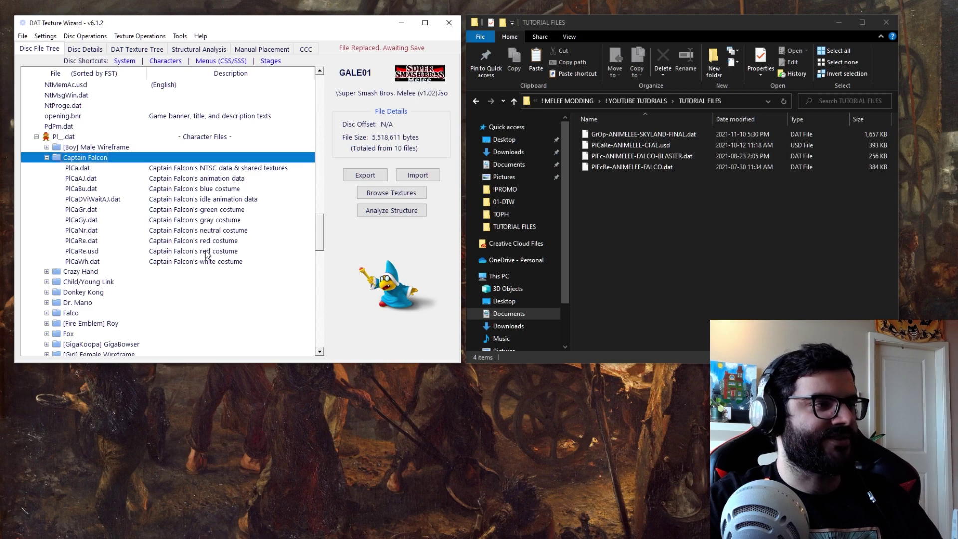
left_click(189, 243)
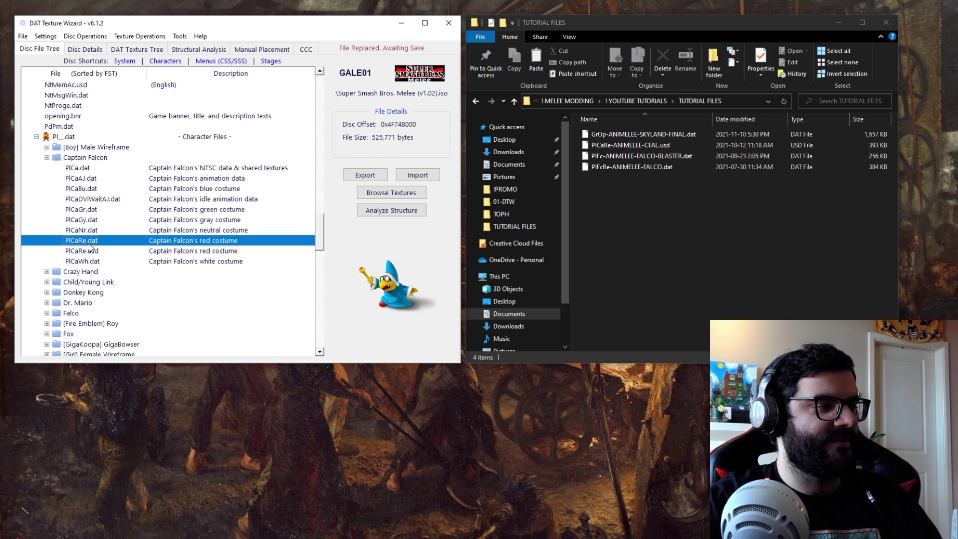
left_click(106, 254)
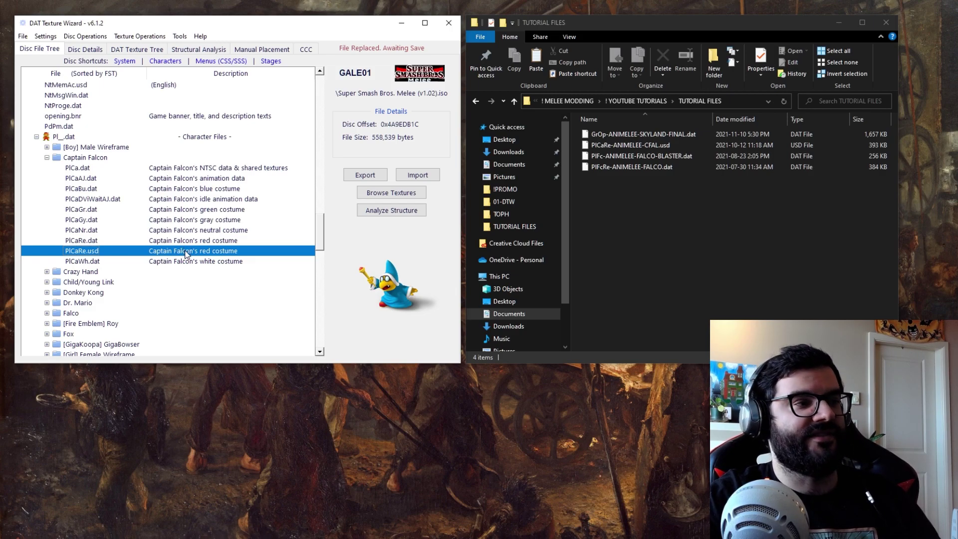
left_click(418, 176)
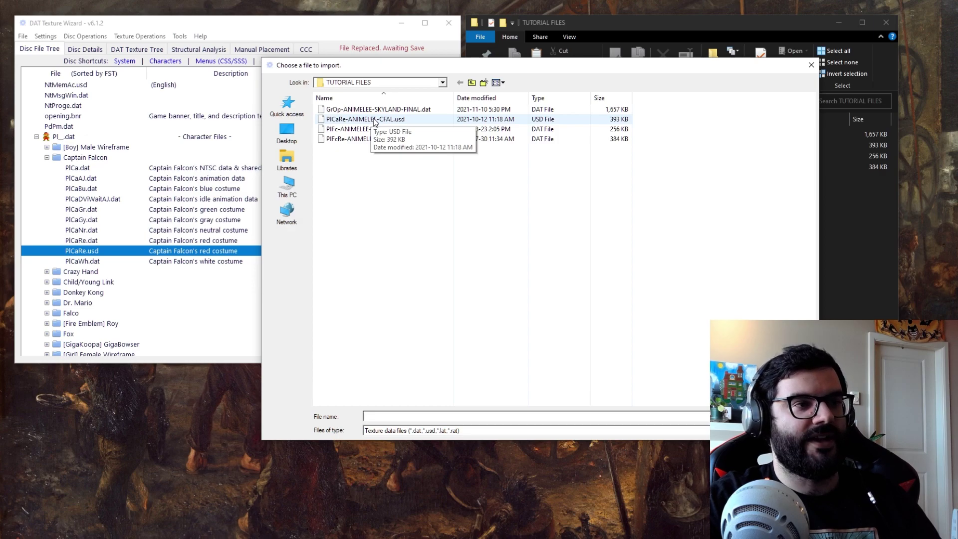
double_click(376, 120)
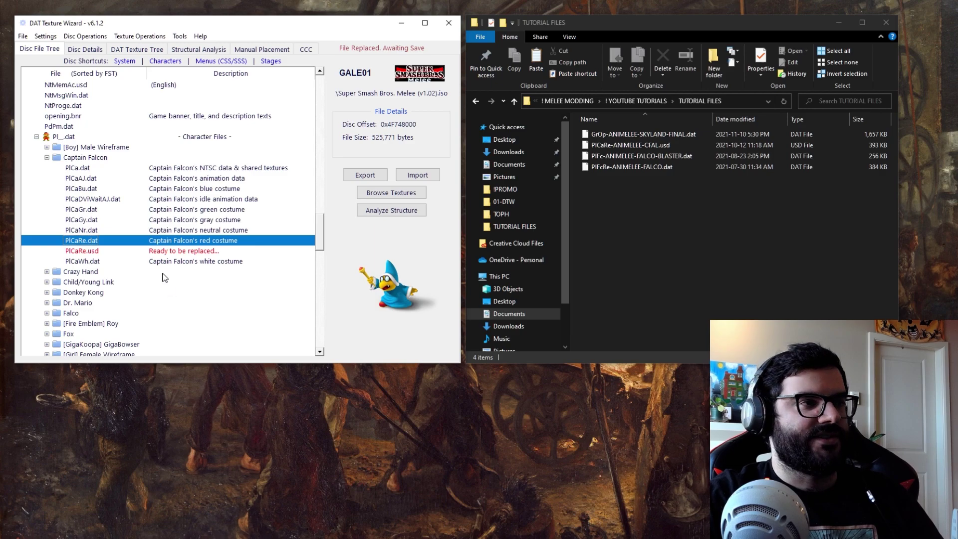
Import GrOp-ANIMELEE-SKYLAND-FINAL.dat over the Dream Land (N64) stage file GrOp.dat.
left_click(272, 62)
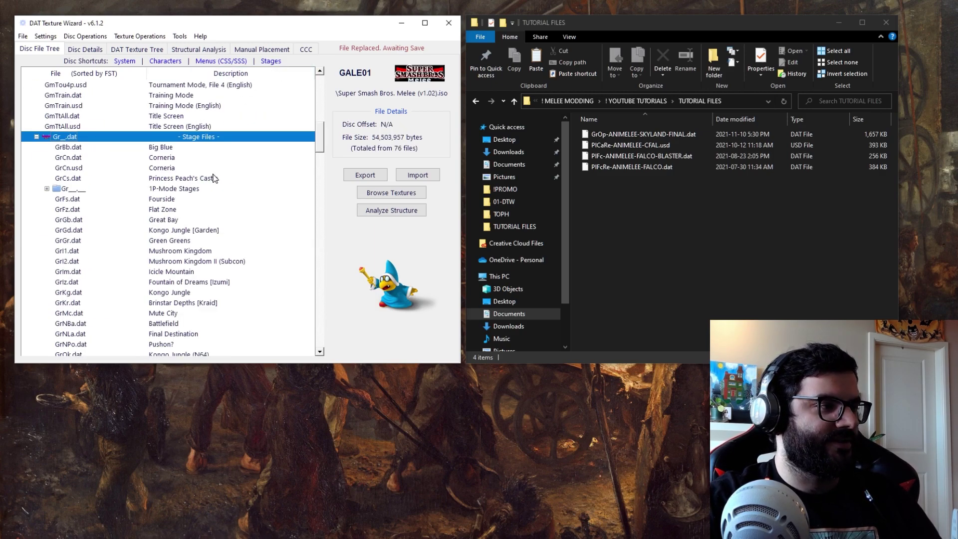
scroll(207, 178, "down", 4)
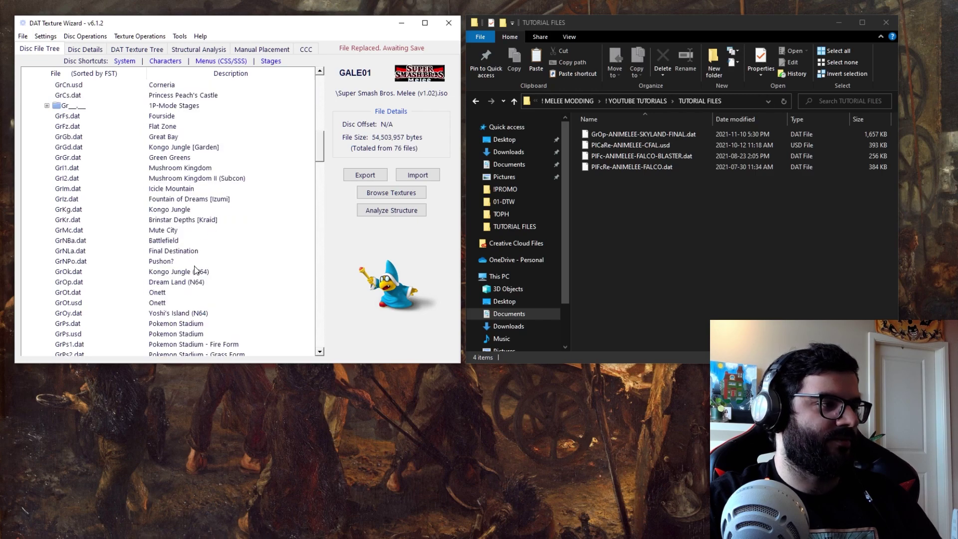
left_click(189, 282)
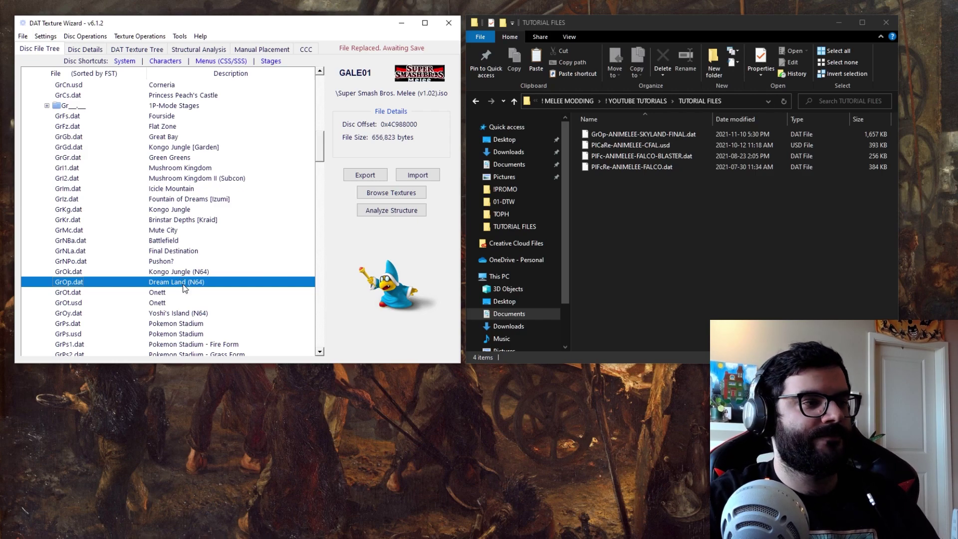
left_click(417, 176)
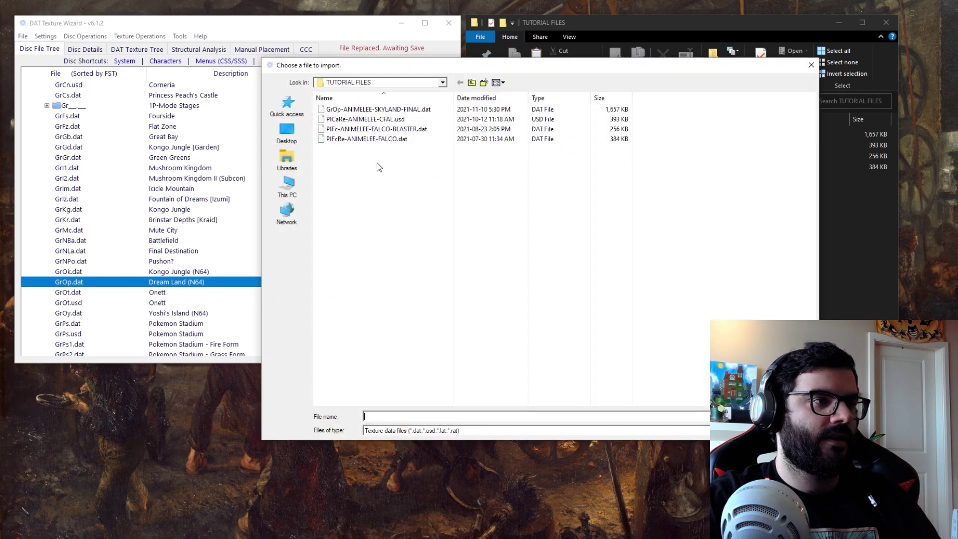
left_click(369, 111)
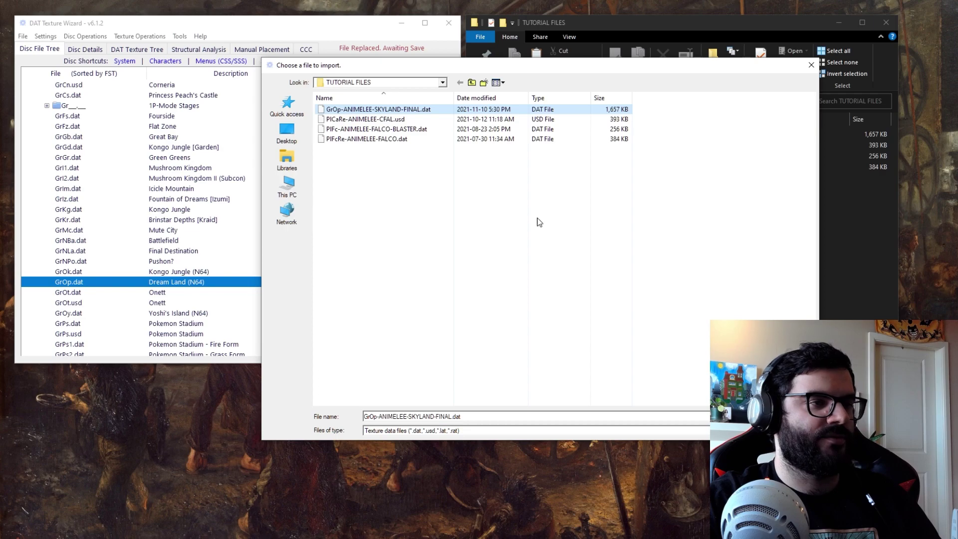
key("Return")
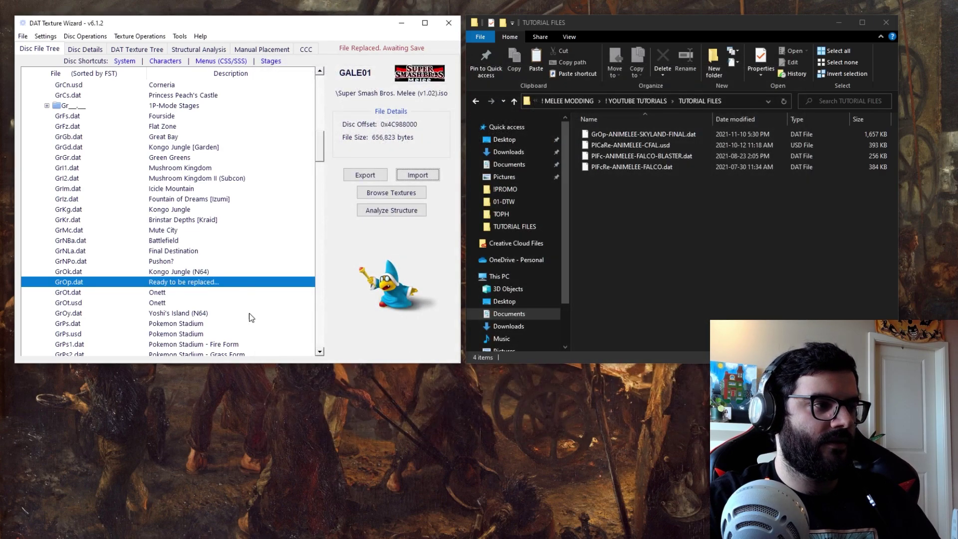
left_click(188, 272)
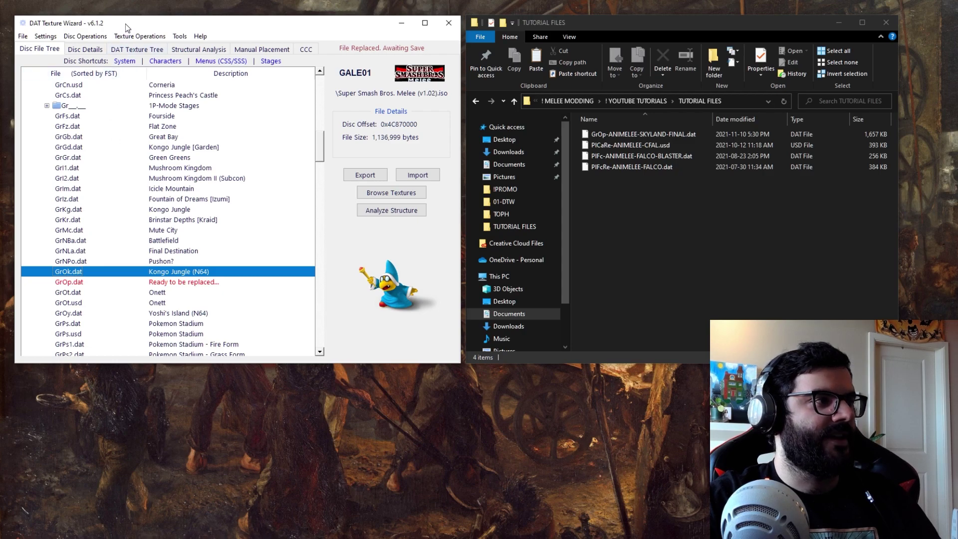
Save the four pending replacements into a rebuilt ISO and load the 'Rebuilt, v1.iso' backup.
left_click(23, 36)
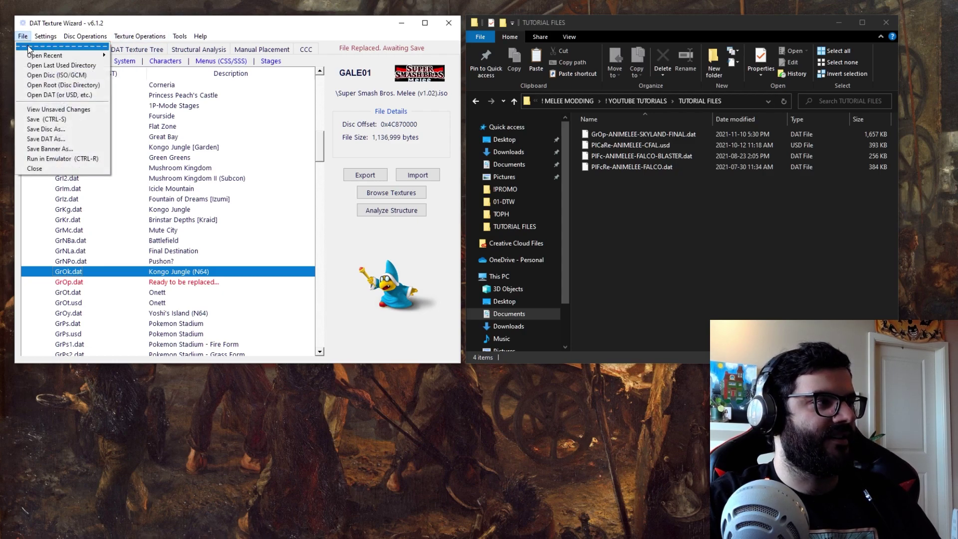
left_click(49, 121)
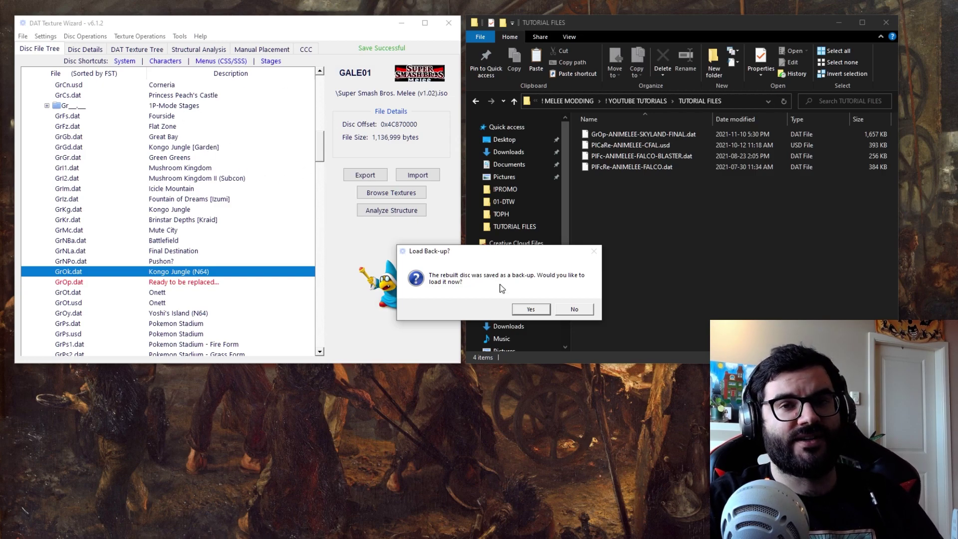
left_click(531, 309)
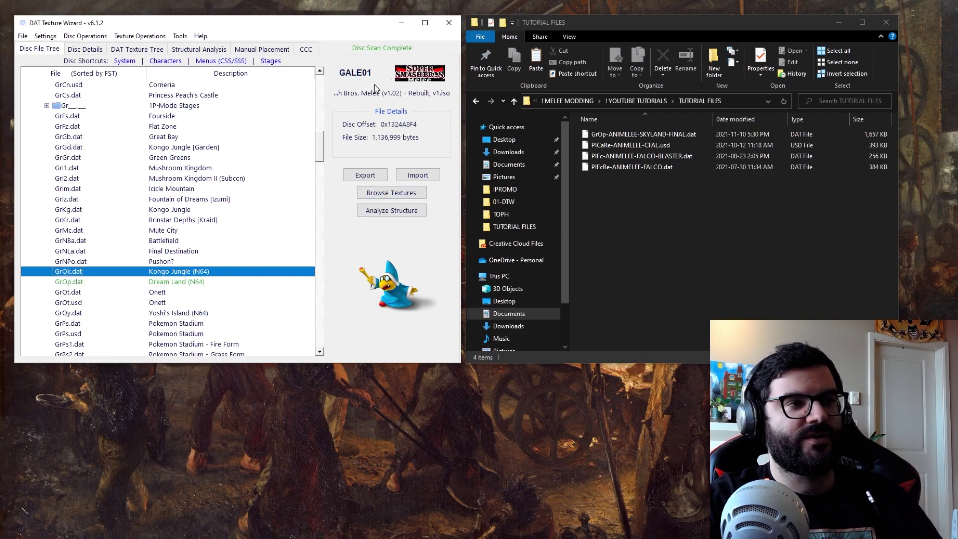
In ISOs - TUTORIALS, rename the Rebuilt, v1.iso file to 'Super Smash Bros. Melee (v1.02) - ANIMELEE.iso'.
left_click(419, 93)
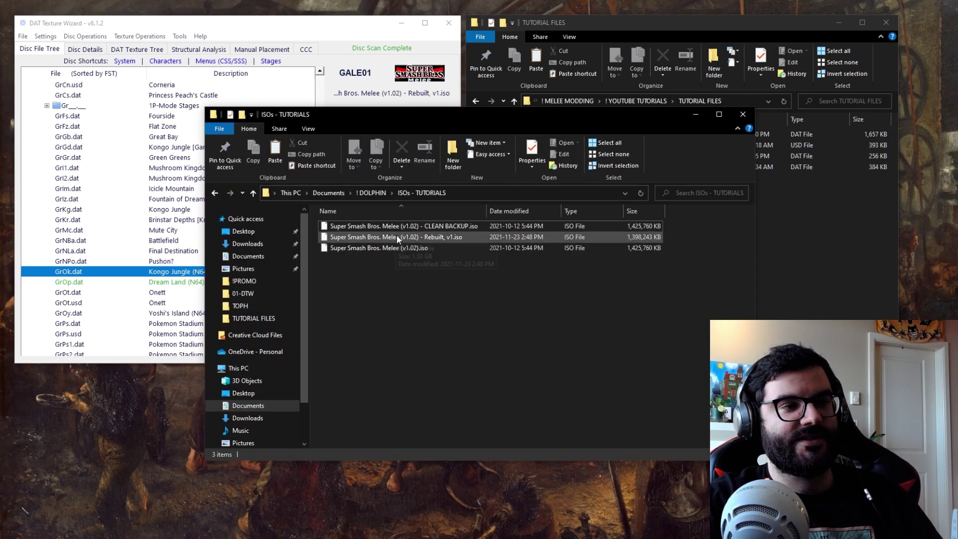
left_click(400, 248)
left_click(445, 227)
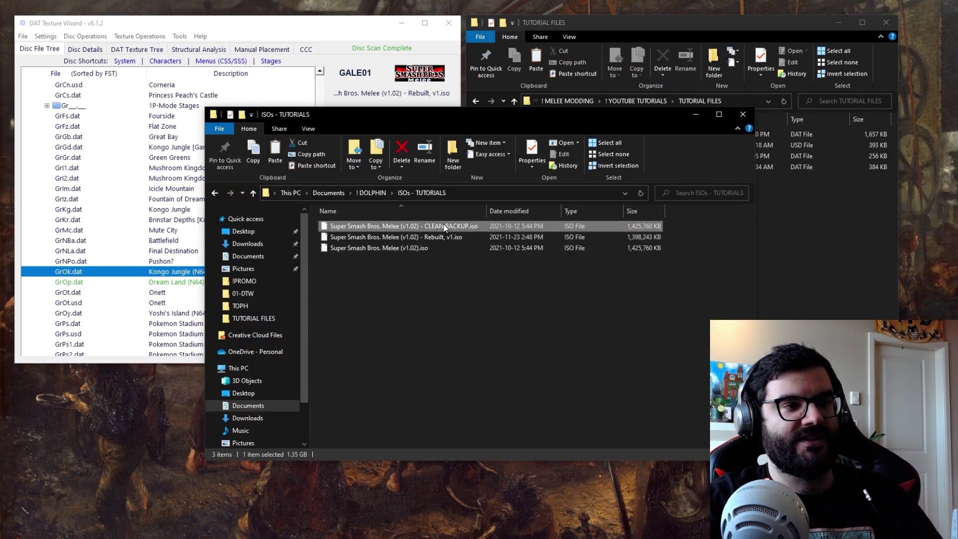
left_click(444, 237)
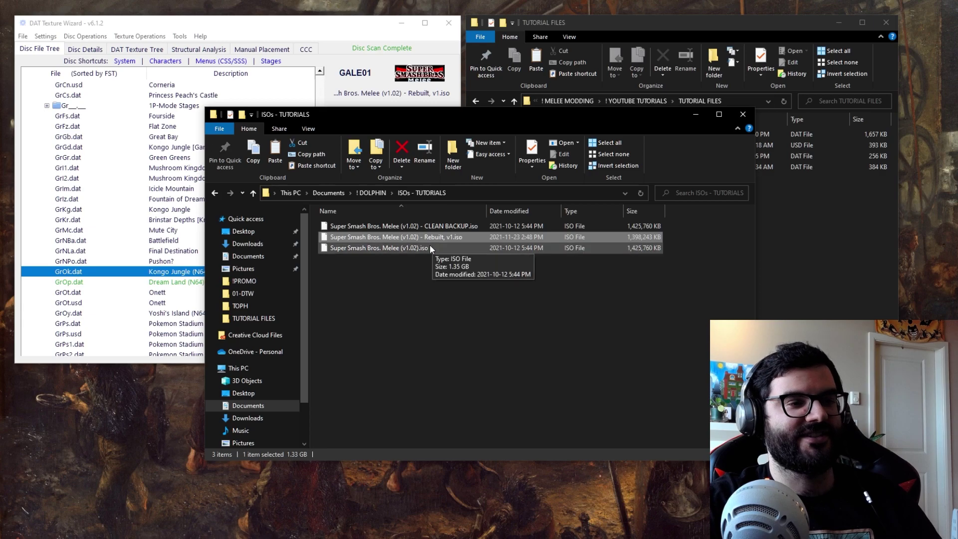
key("F2")
type("Super Smash Bros. Melee (v1.02) - ANIMELEE")
key("Return")
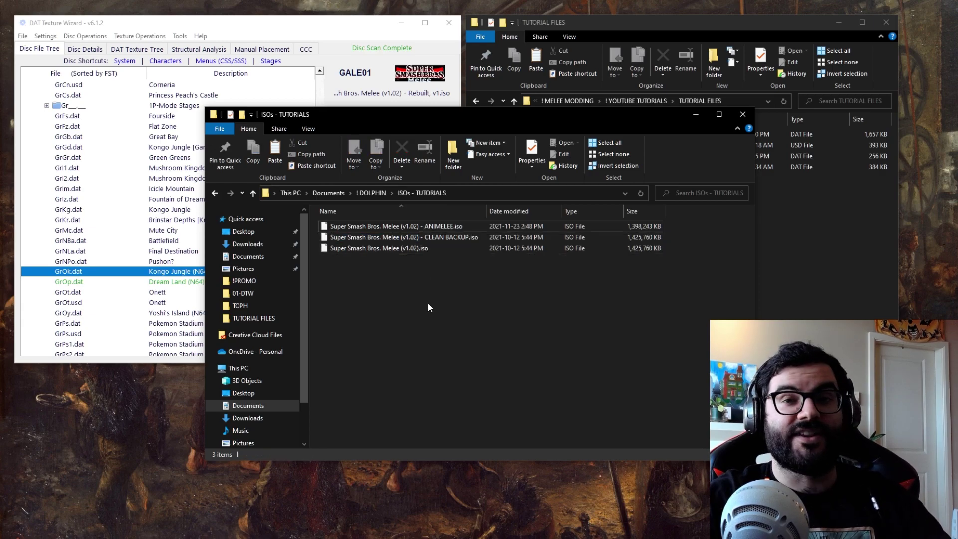